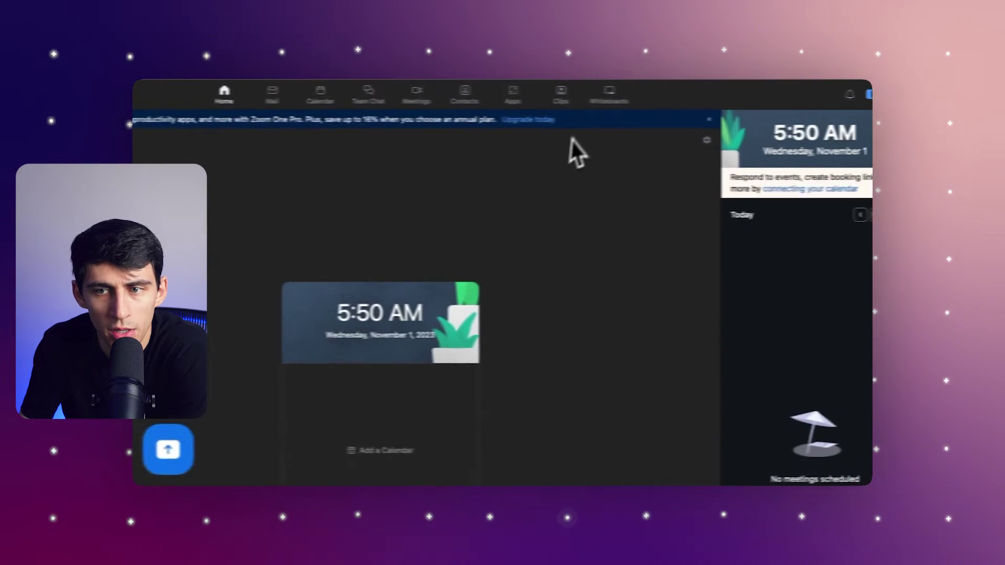
# Step: Open the Recording section of the Zoom settings from the account profile
pyautogui.click(856, 94)
pyautogui.press('Escape')
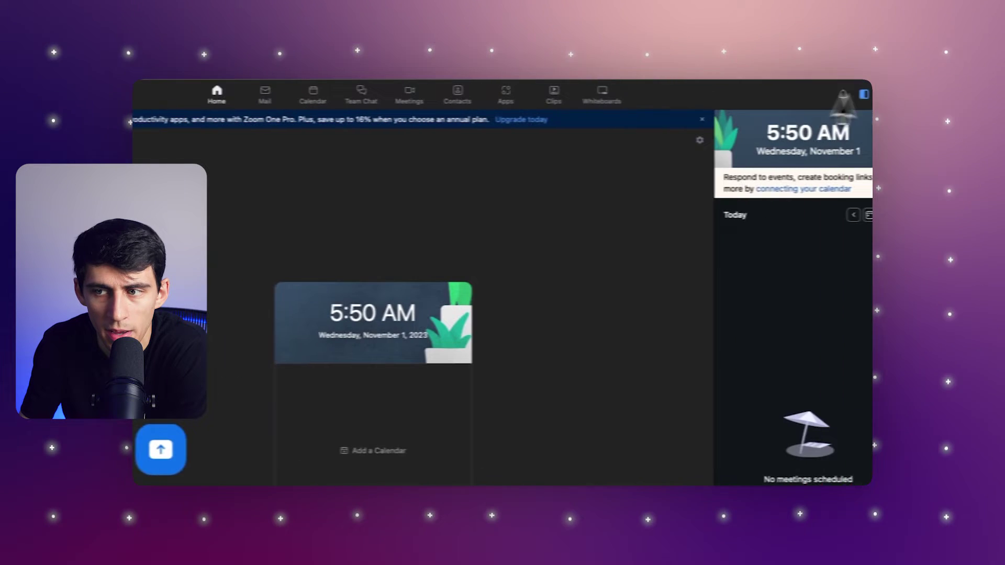
pyautogui.click(856, 94)
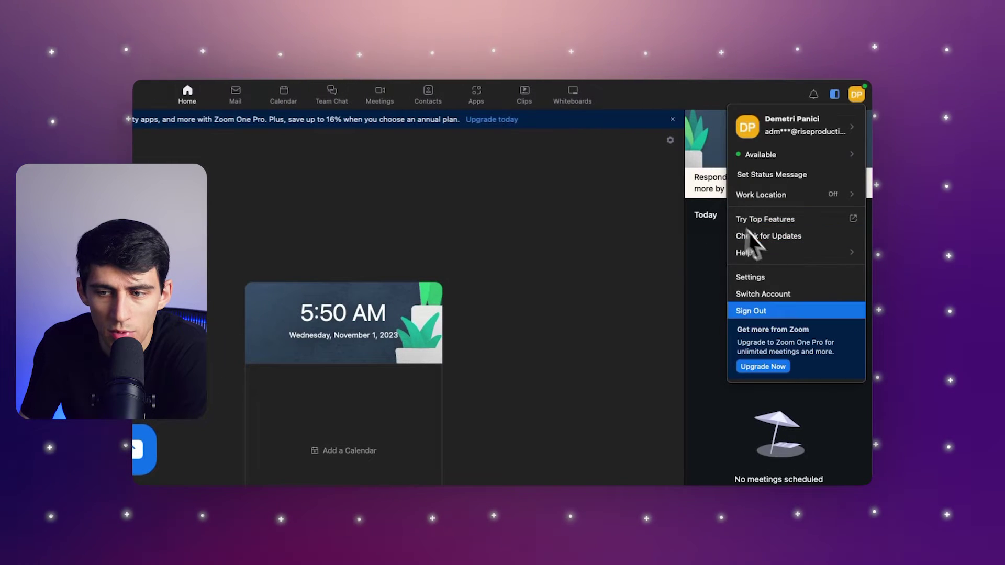
pyautogui.click(784, 277)
pyautogui.click(221, 315)
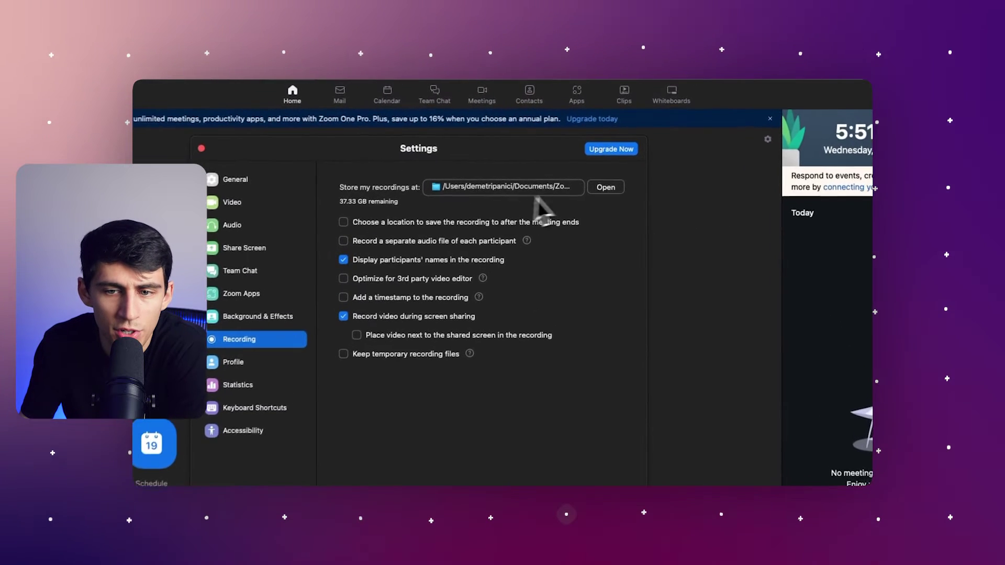
# Step: Open the folder where recordings are stored and check the option for choosing a new storage location
pyautogui.click(605, 189)
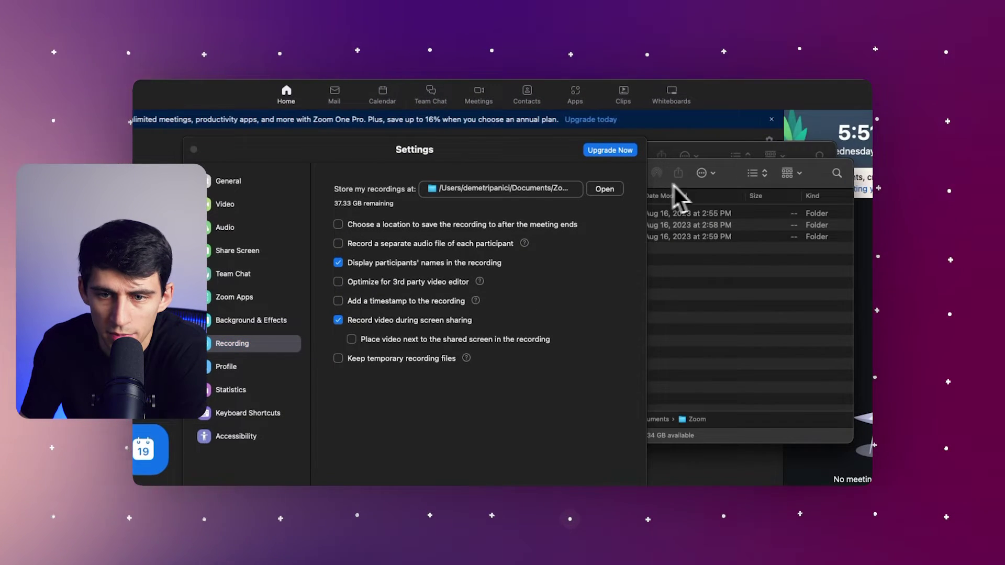
pyautogui.click(460, 189)
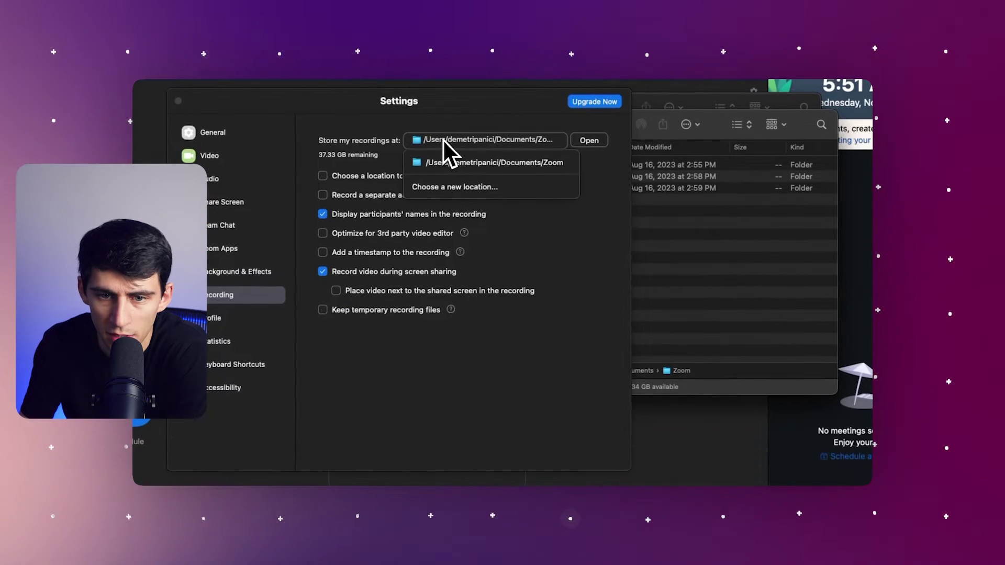
pyautogui.click(443, 186)
pyautogui.click(561, 392)
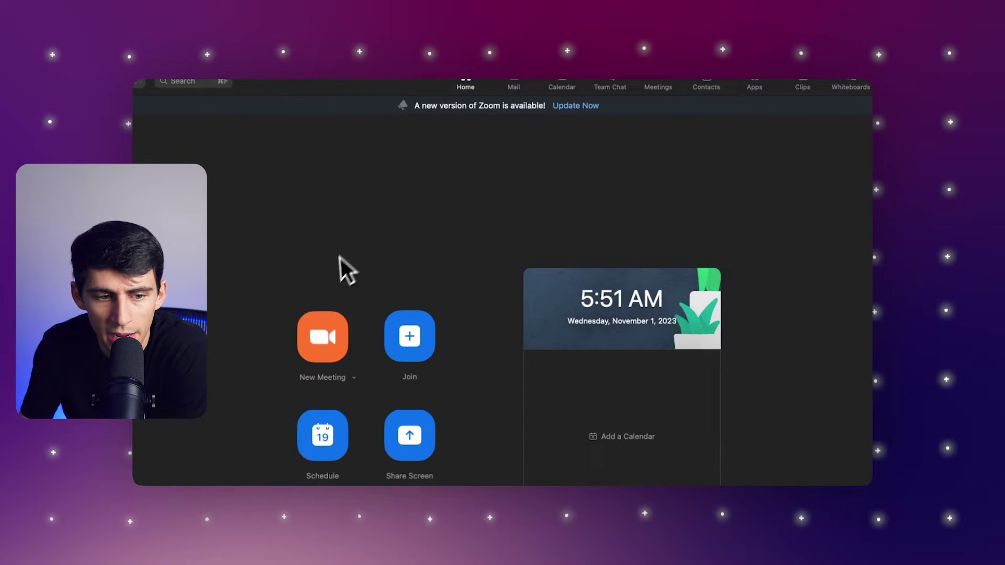
# Step: Start a new meeting and begin recording it
pyautogui.click(323, 340)
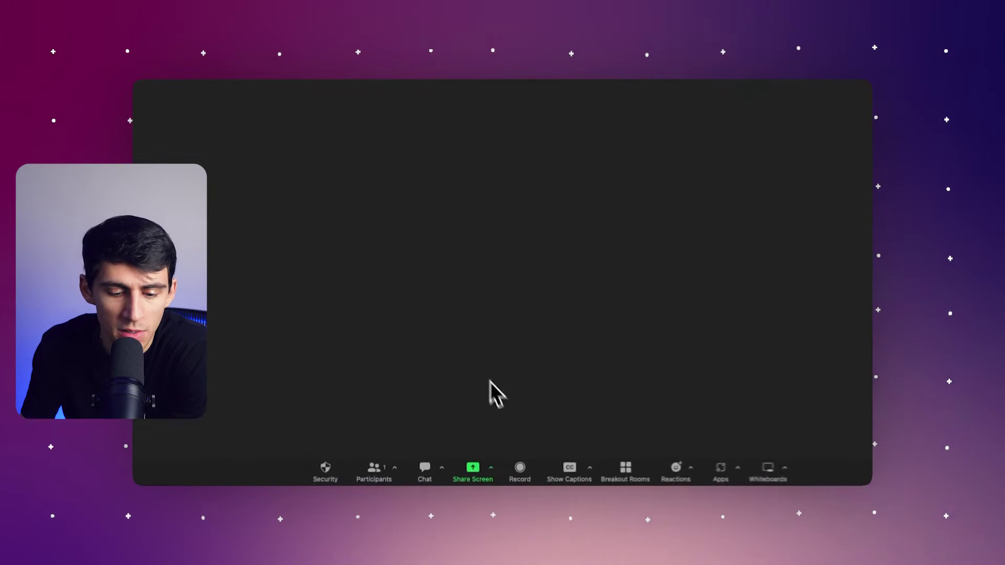
pyautogui.click(521, 470)
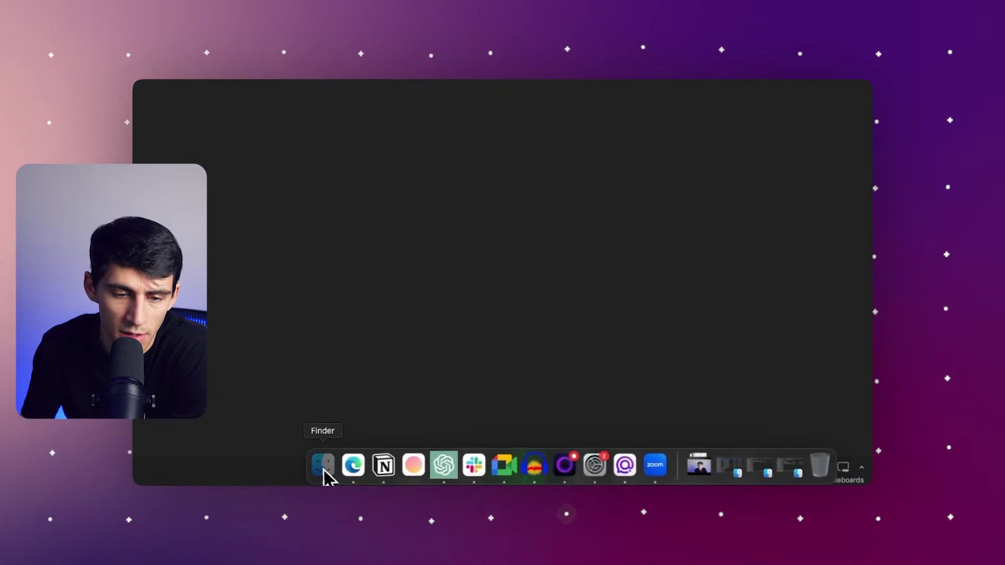
# Step: Switch to Finder and examine the files in the newest meeting folder inside the Zoom recordings folder, then close the window
pyautogui.click(323, 467)
pyautogui.scroll(-5, 509, 209)
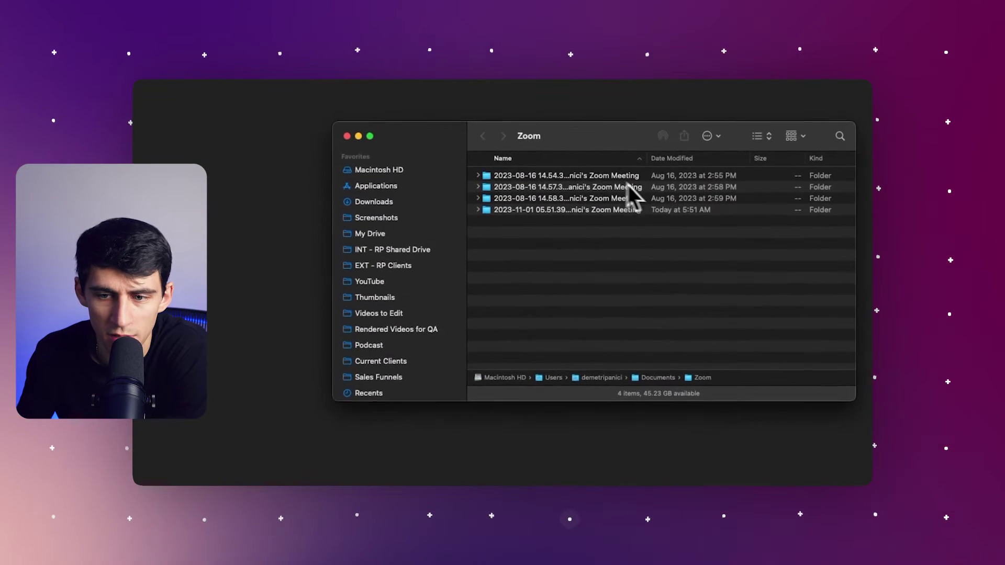
pyautogui.doubleClick(639, 217)
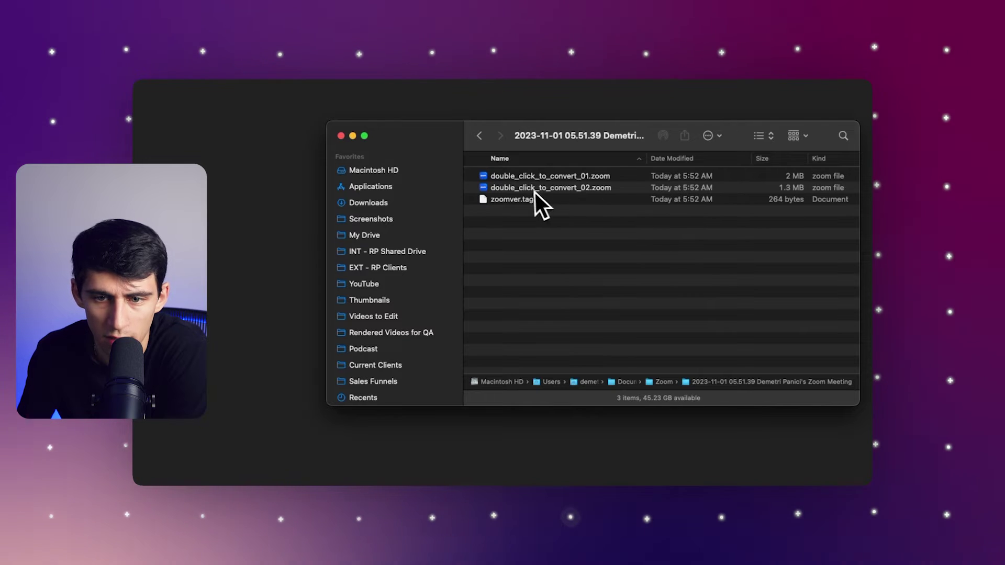
pyautogui.click(479, 137)
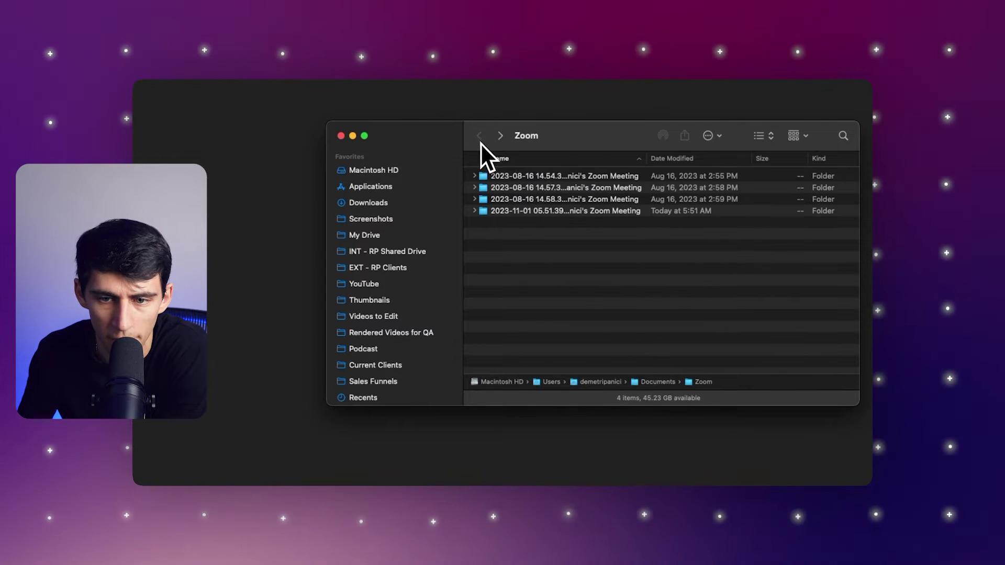
pyautogui.press('super+w')
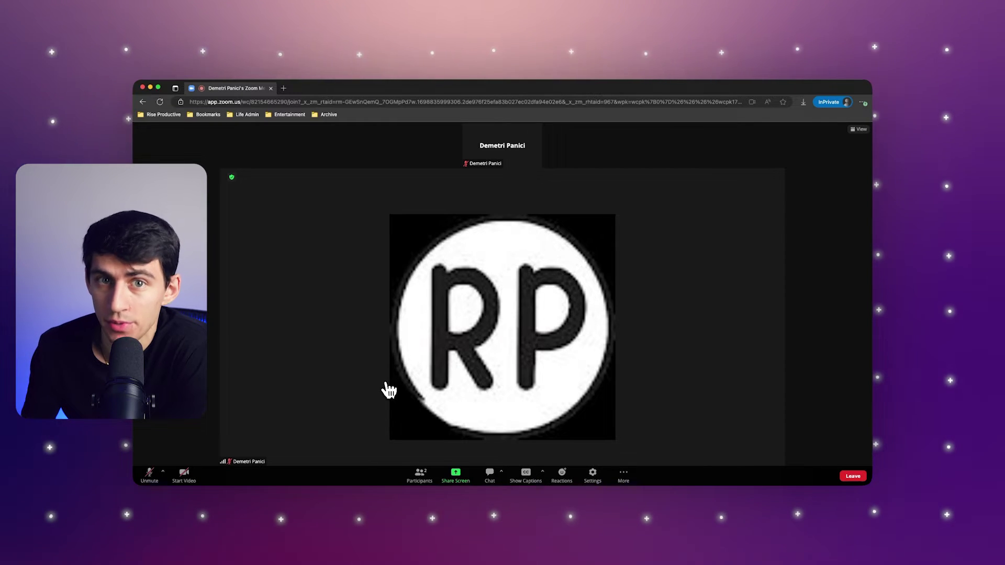
# Step: Switch to the Zoom desktop meeting, show the participants list and check the options for the non-host participant
pyautogui.click(577, 472)
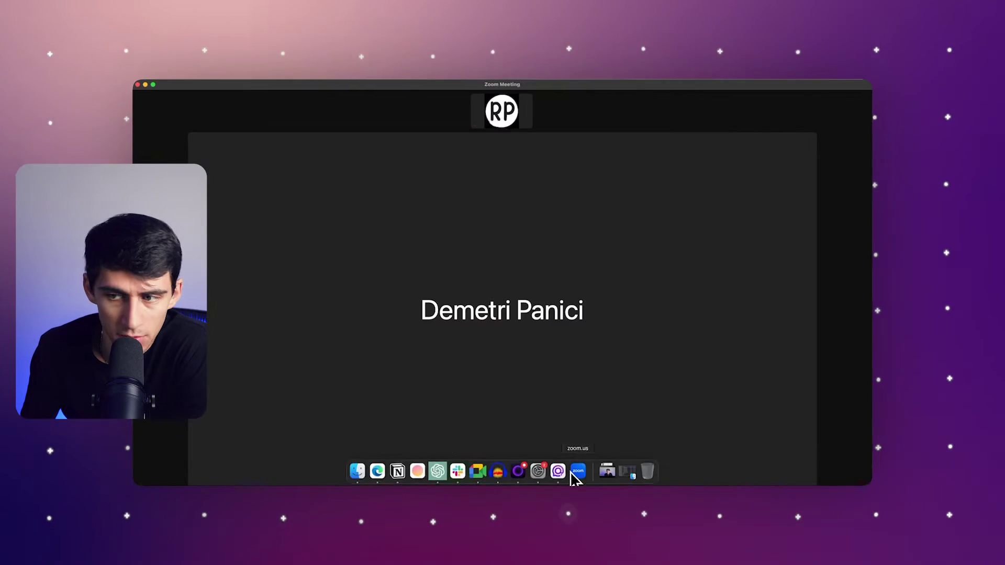
pyautogui.click(395, 474)
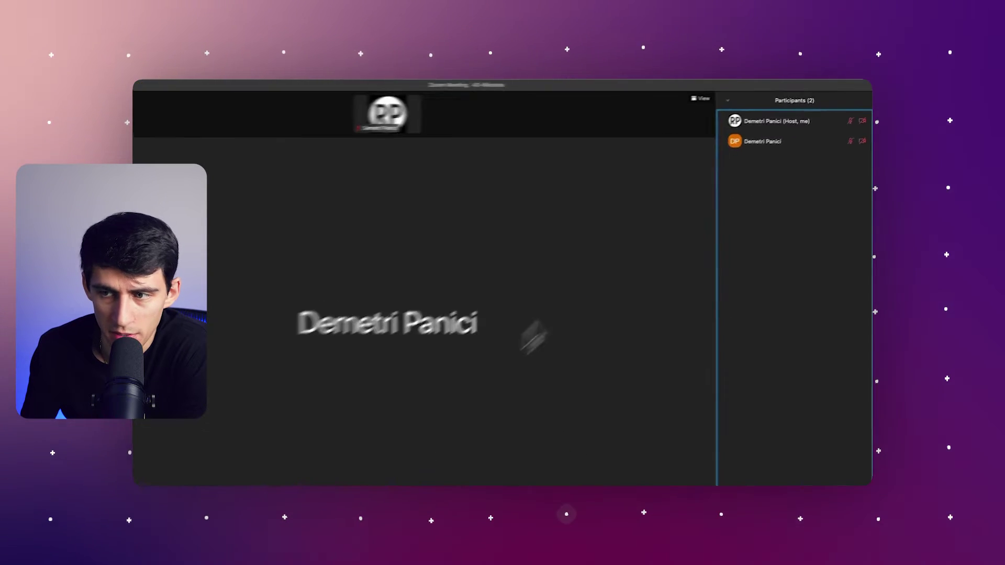
pyautogui.moveTo(855, 125)
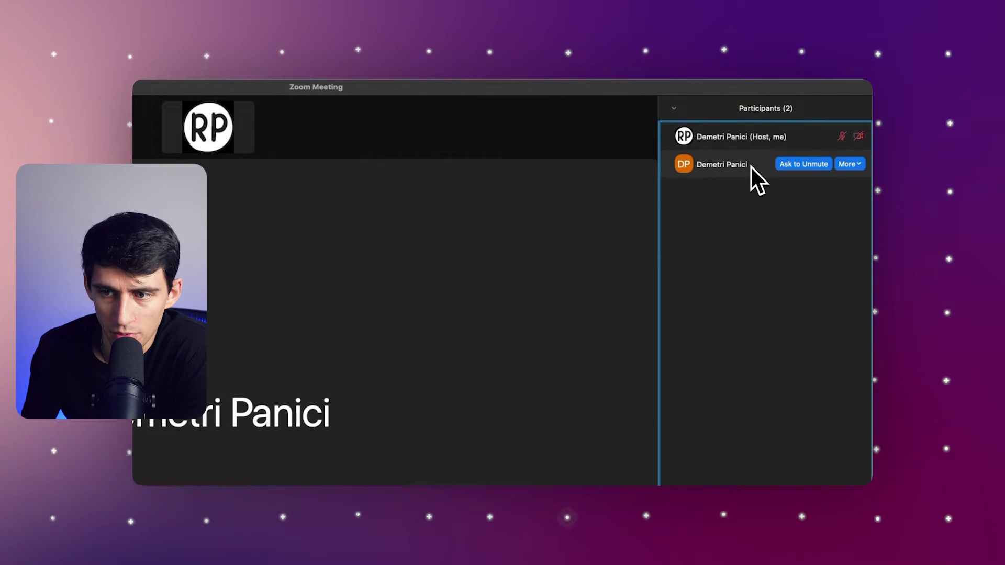
pyautogui.click(846, 164)
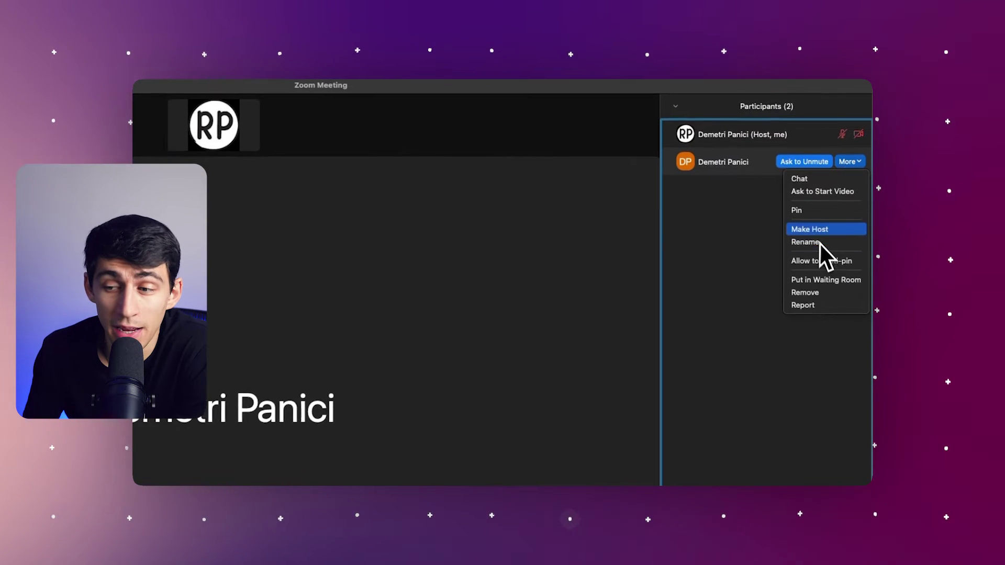
pyautogui.click(743, 221)
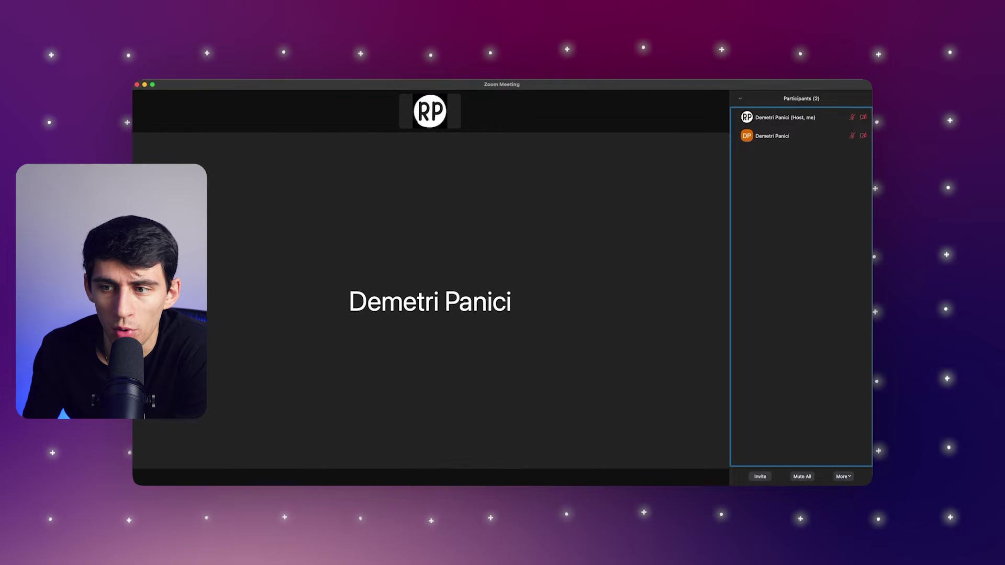
# Step: Examine the non-host participant's options for the permission to record local files
pyautogui.moveTo(853, 139)
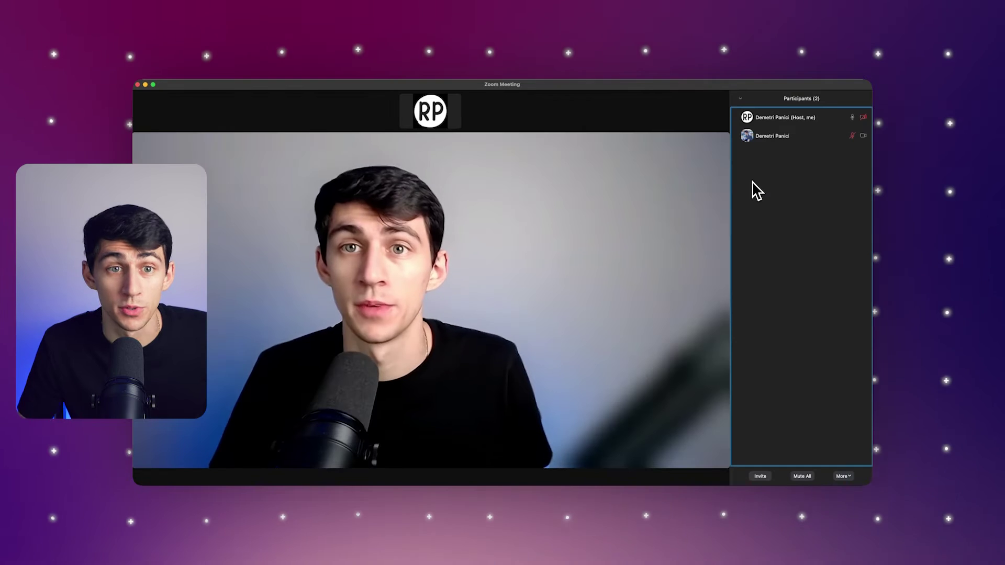
pyautogui.moveTo(848, 139)
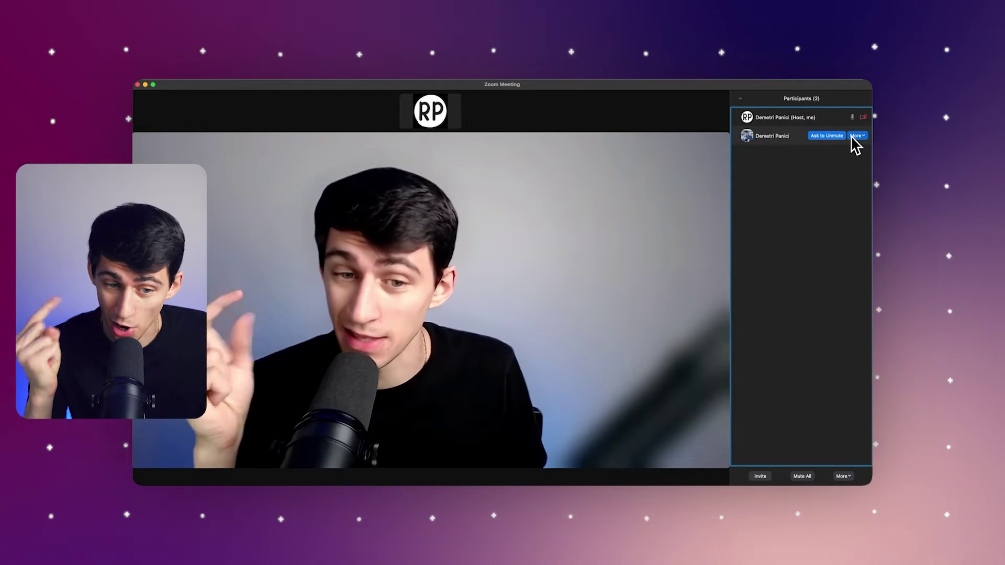
pyautogui.click(854, 136)
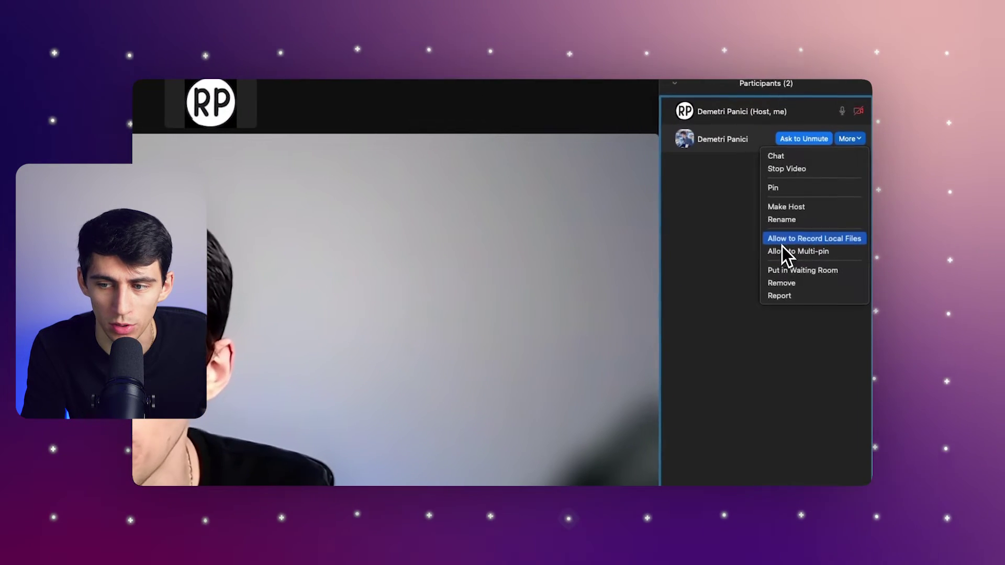
pyautogui.click(814, 204)
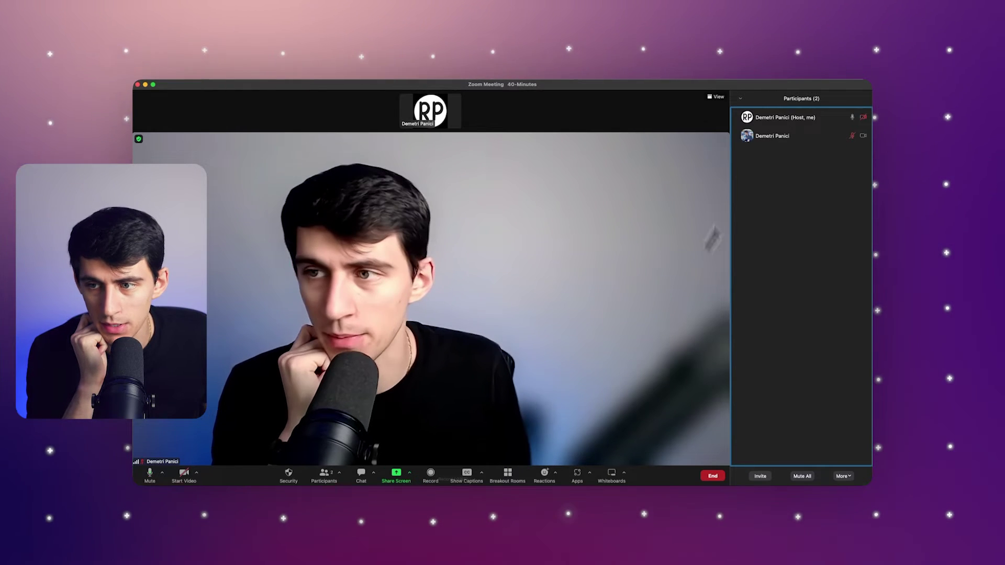
pyautogui.moveTo(819, 138)
pyautogui.click(856, 135)
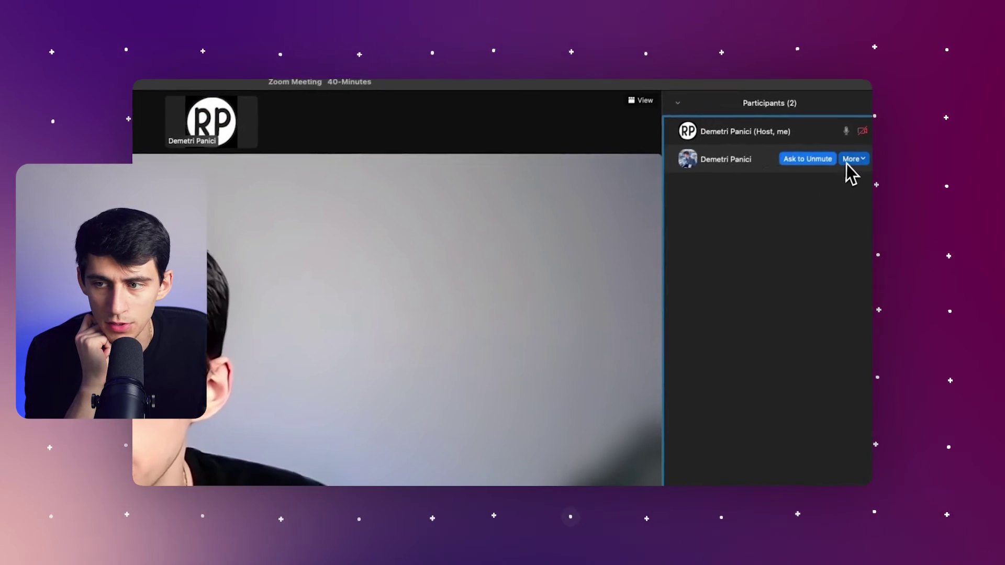
pyautogui.click(846, 164)
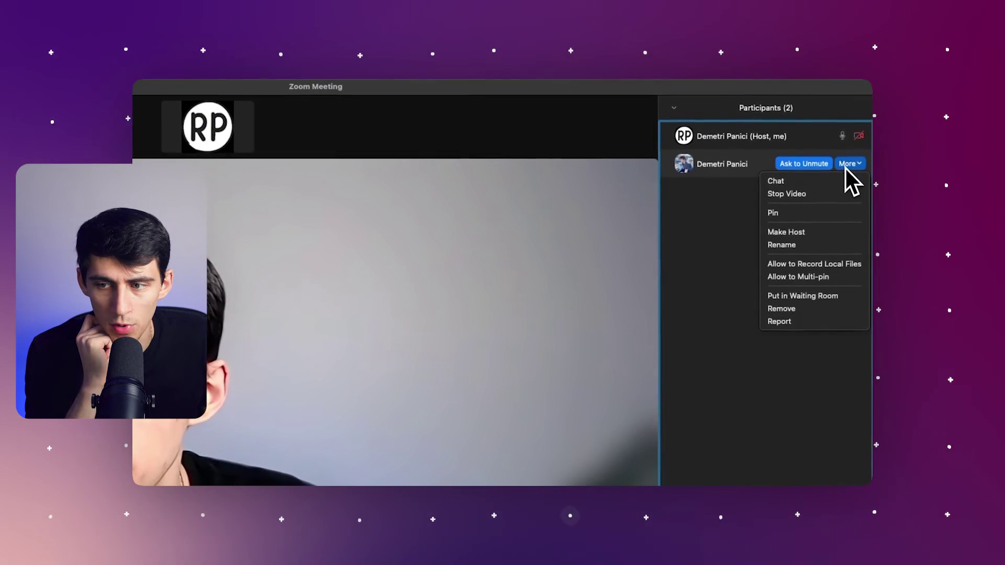
pyautogui.click(800, 264)
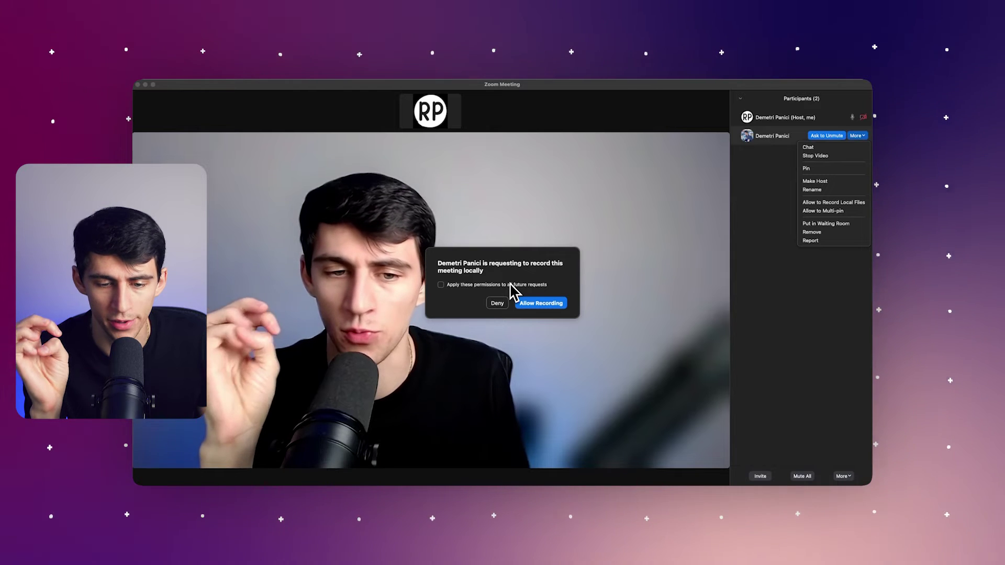
# Step: Approve the participant's request to record the meeting locally
pyautogui.click(496, 297)
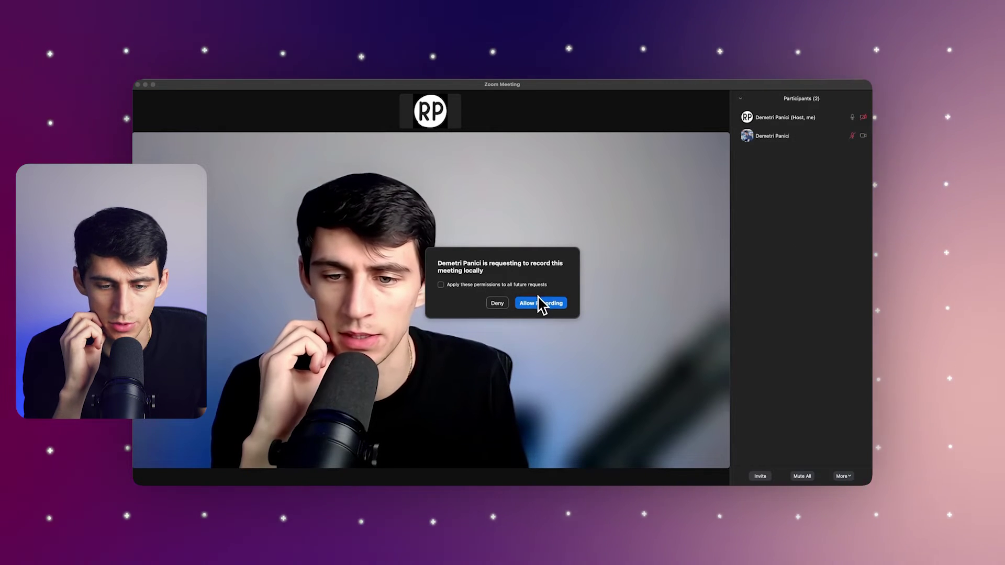
pyautogui.click(535, 307)
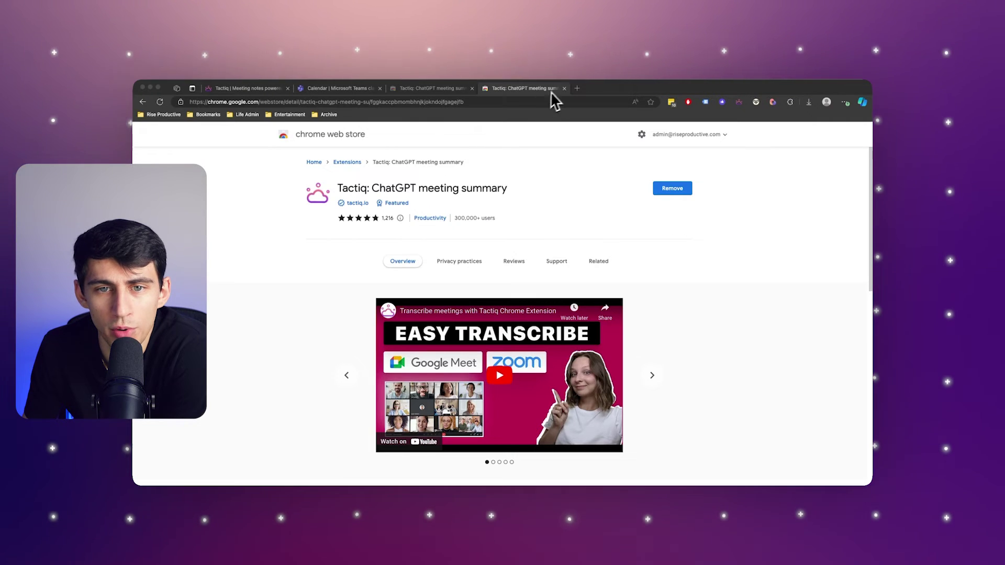
# Step: Open the Tactiq web app in a new browser tab and bring up its Zoom integration settings
pyautogui.click(576, 88)
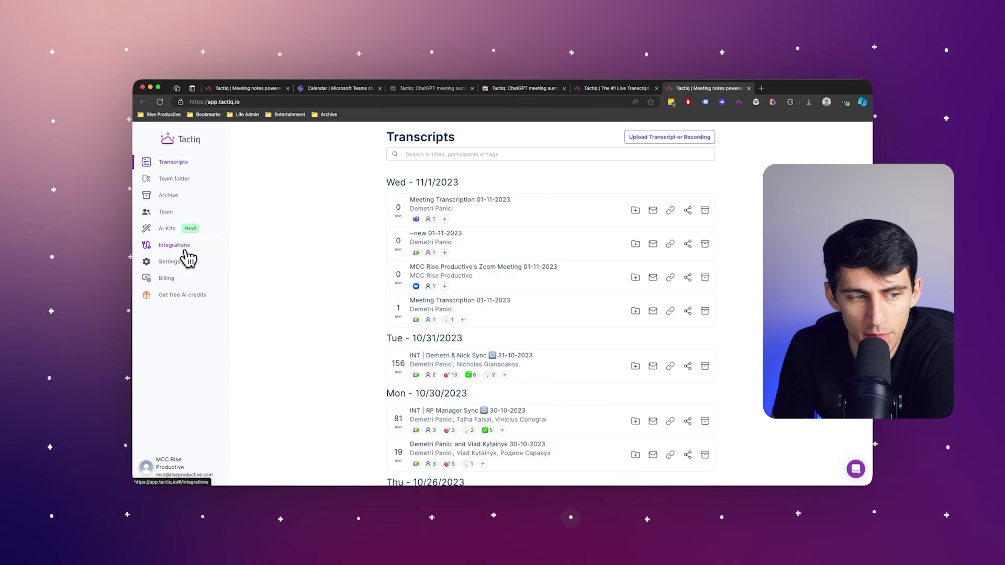
pyautogui.click(183, 254)
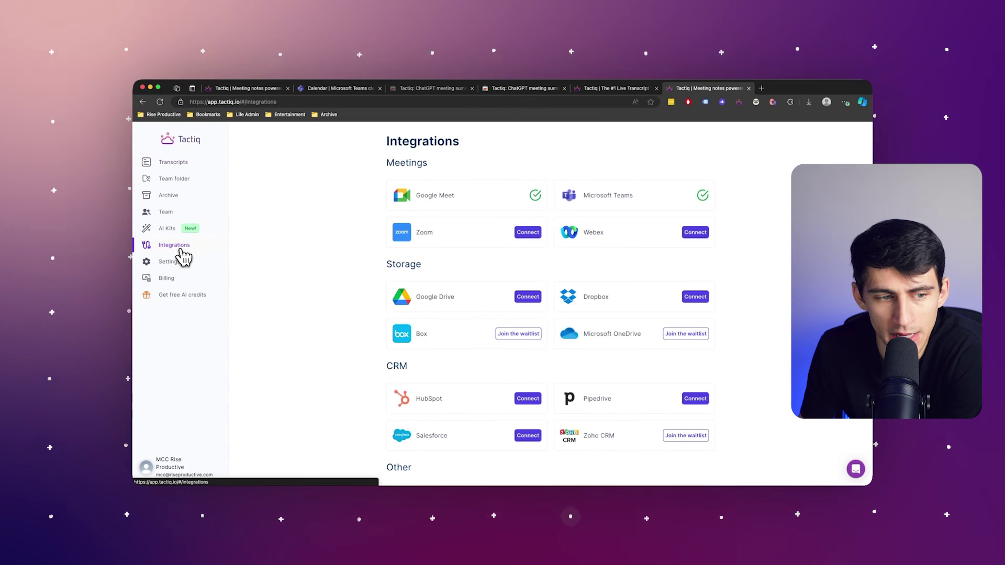
pyautogui.click(522, 236)
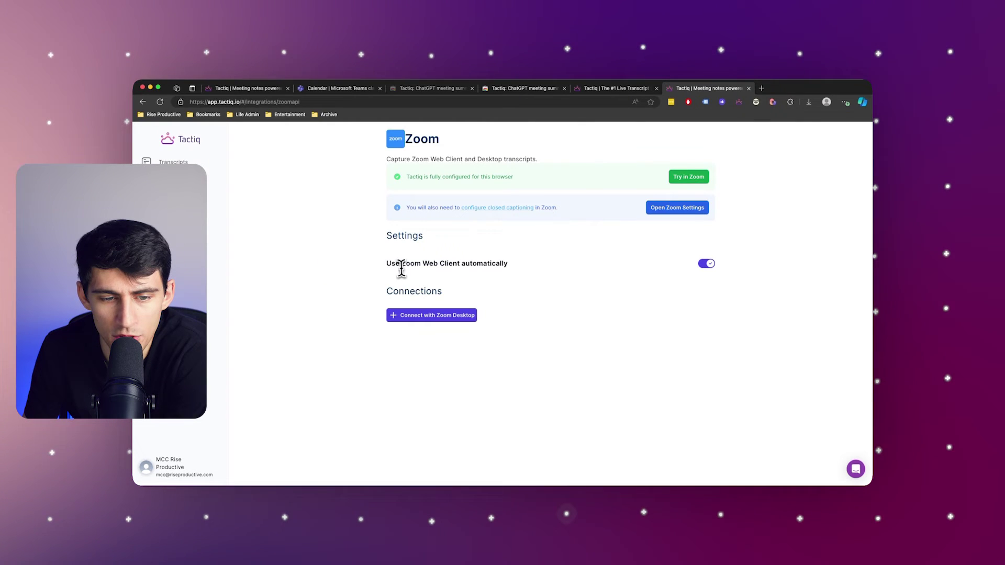
# Step: Try out Tactiq in Zoom from the integration page
pyautogui.click(612, 276)
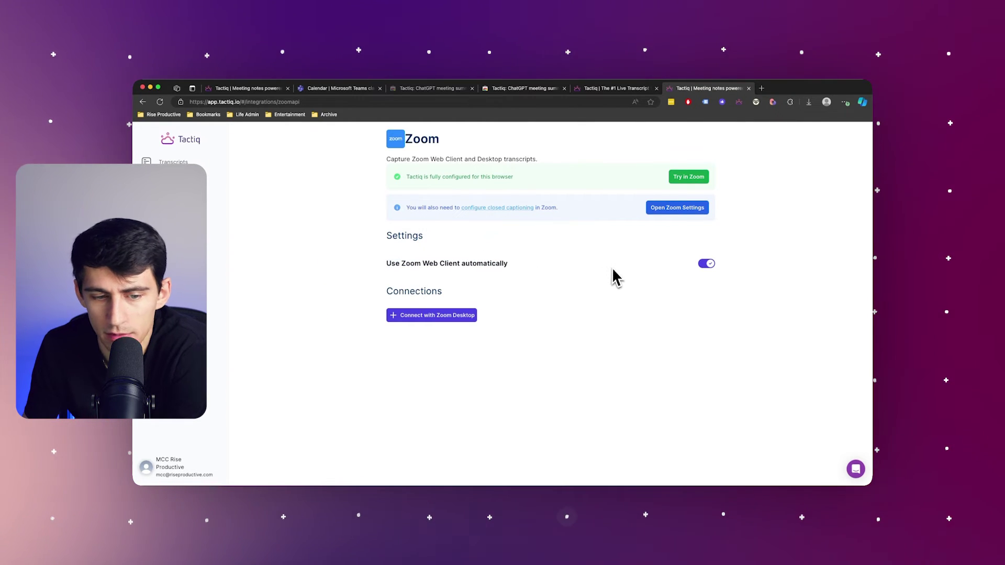
pyautogui.click(685, 178)
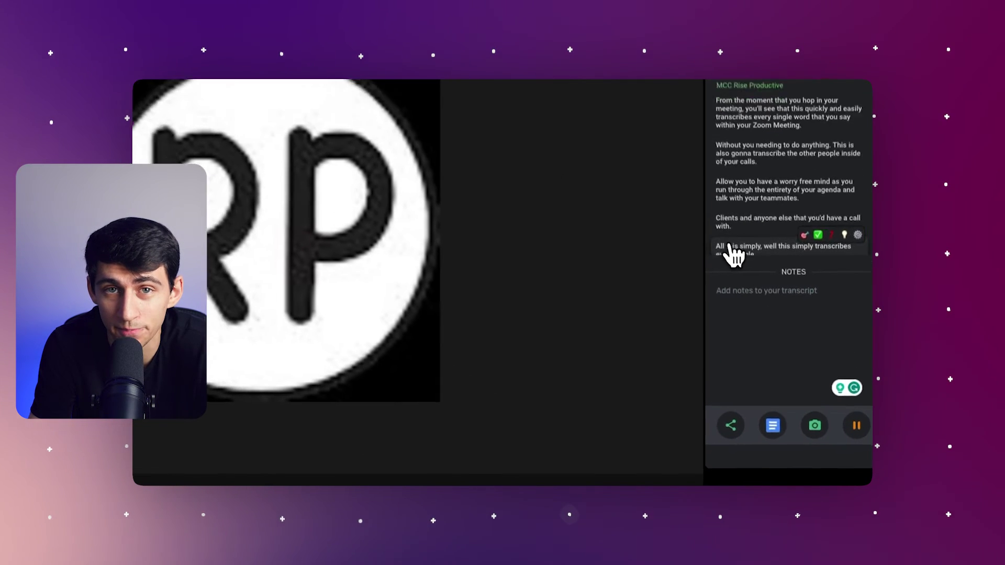
# Step: Return to Tactiq, open the transcript of MCC Rise Productive's Zoom Meeting 20-10-2023, and review its text and AI meeting tools
pyautogui.click(671, 471)
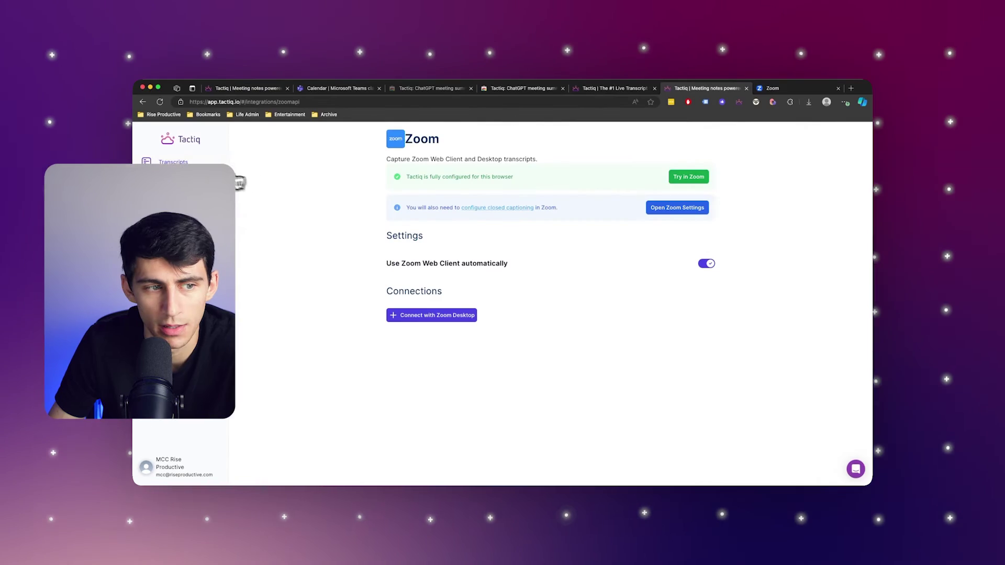
pyautogui.click(184, 167)
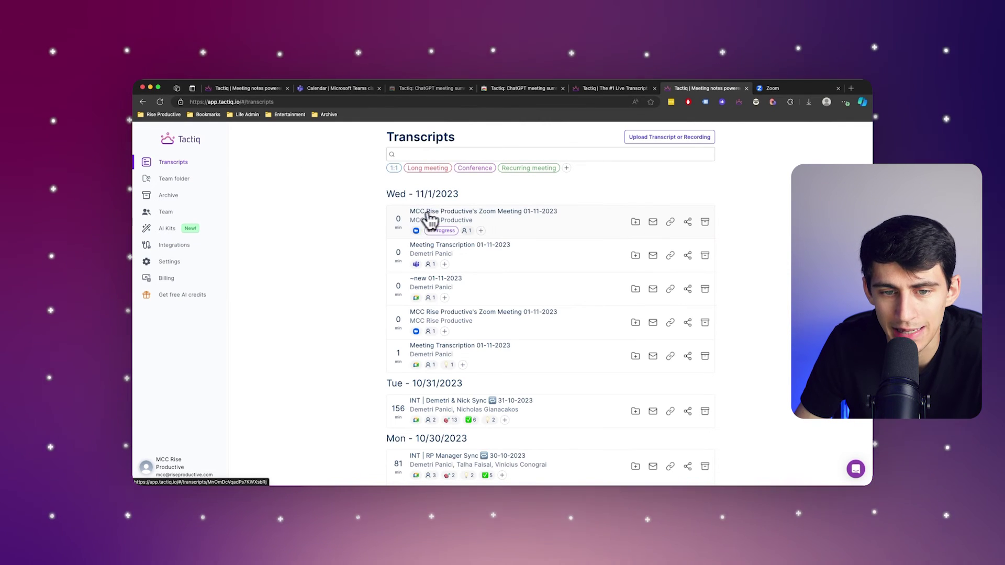
pyautogui.click(478, 218)
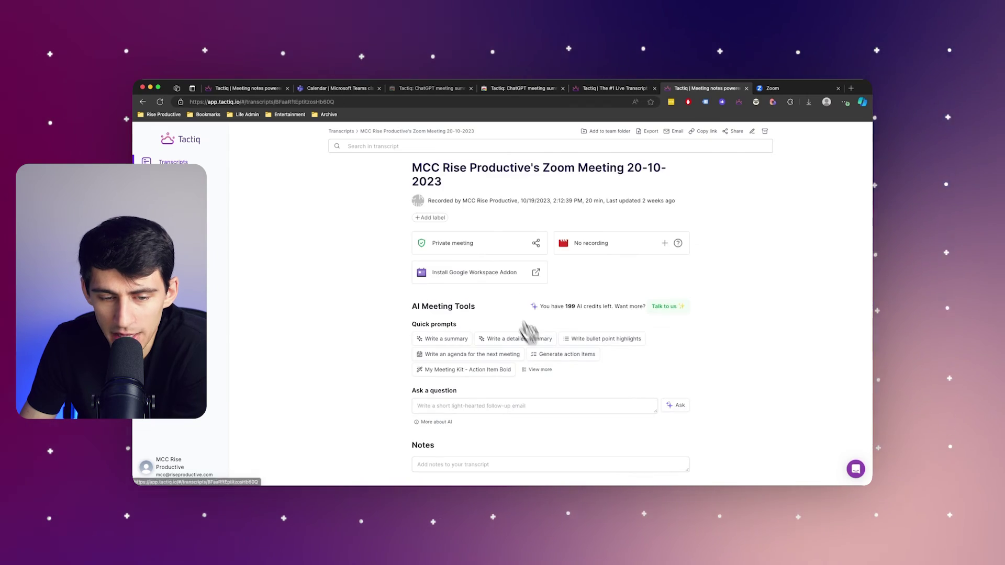
pyautogui.scroll(-5, 576, 314)
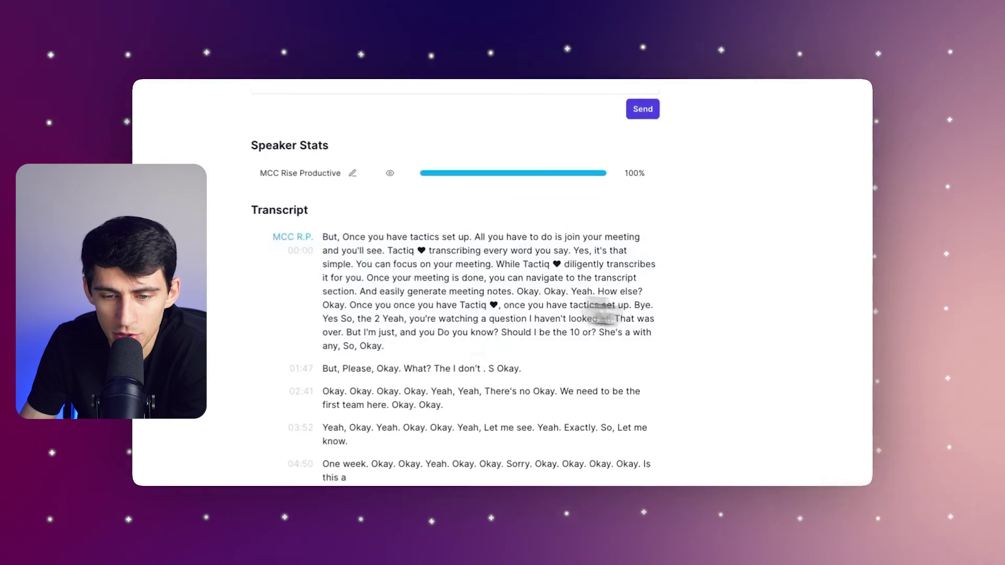
pyautogui.scroll(-3, 539, 277)
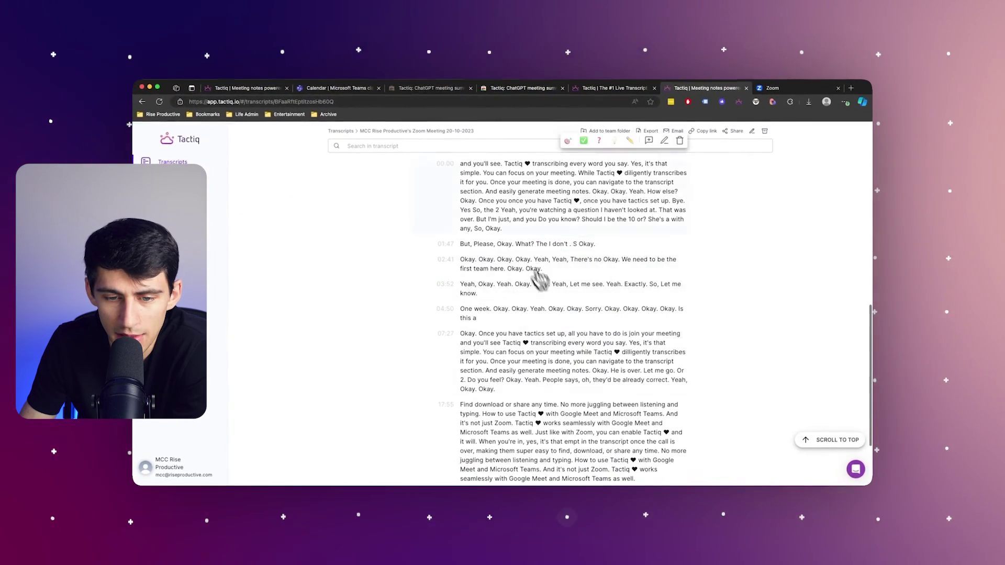
pyautogui.scroll(15, 539, 280)
pyautogui.scroll(-3, 611, 342)
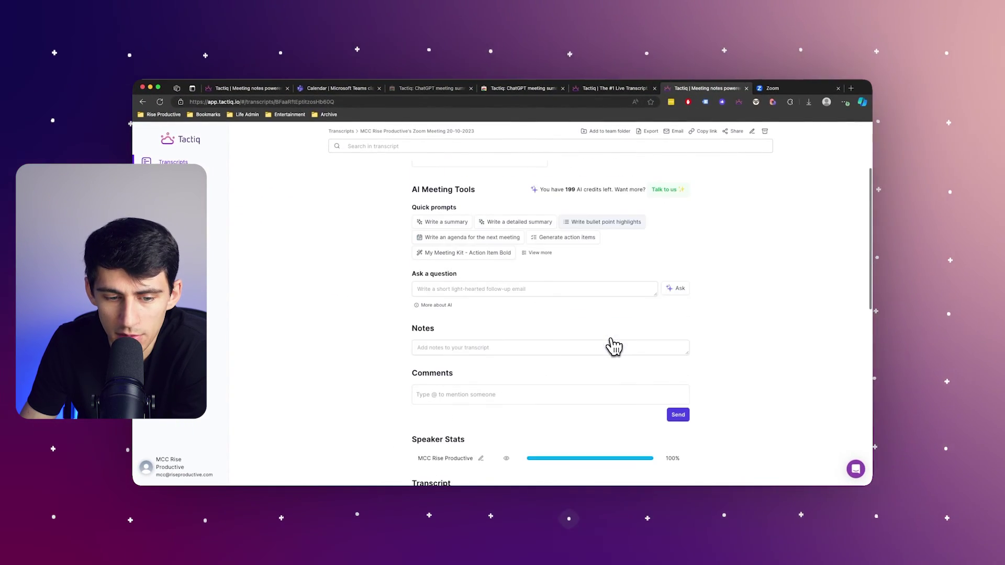
pyautogui.scroll(1, 539, 333)
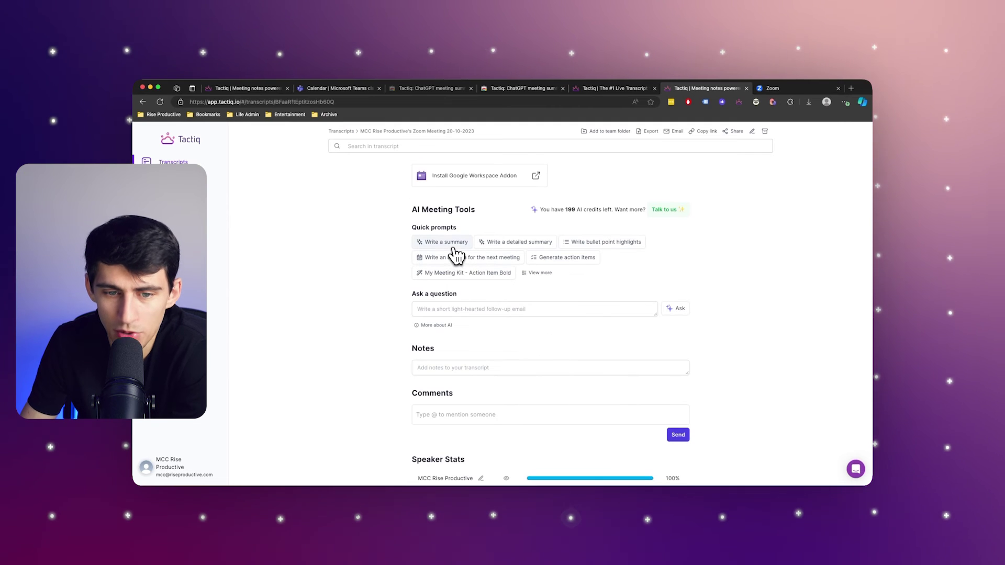